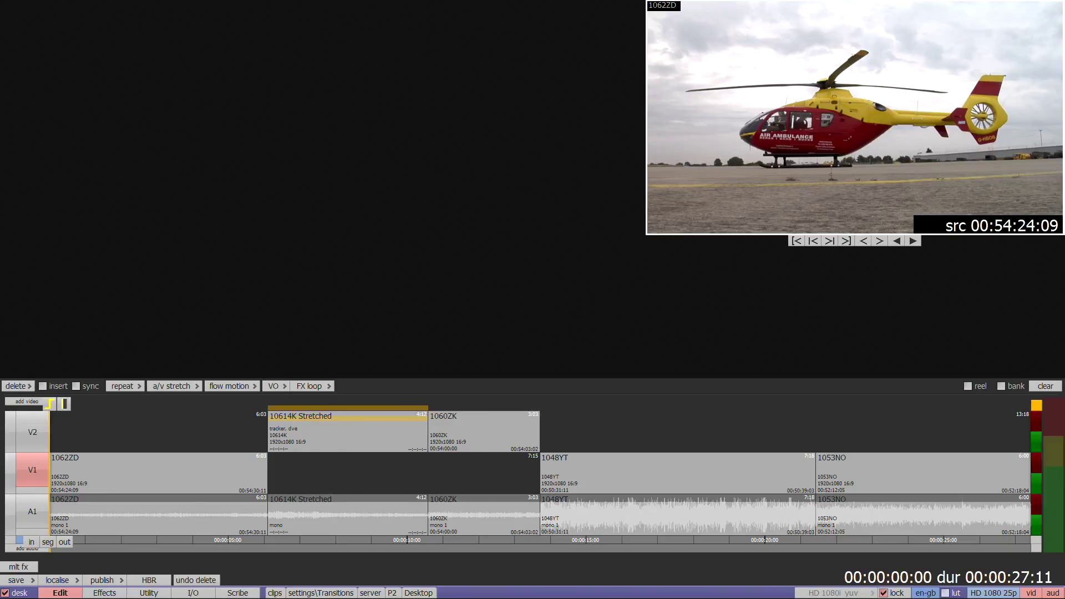
# Open the multi-layer effects controls for clip 1062ZD and look through the colour, DVE, key and blur effects.
pyautogui.click(22, 566)
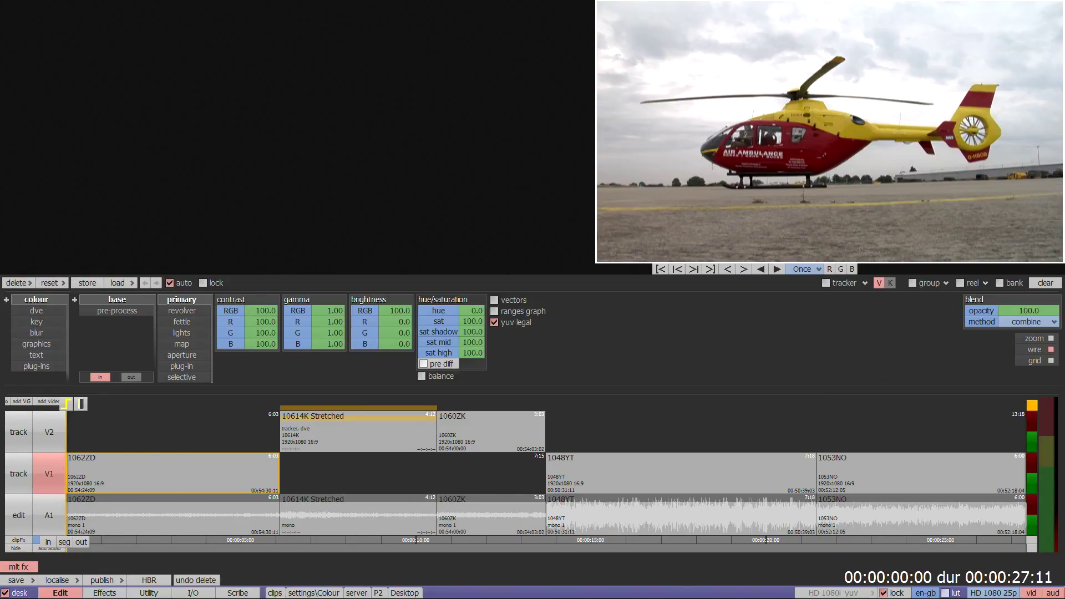
pyautogui.click(53, 311)
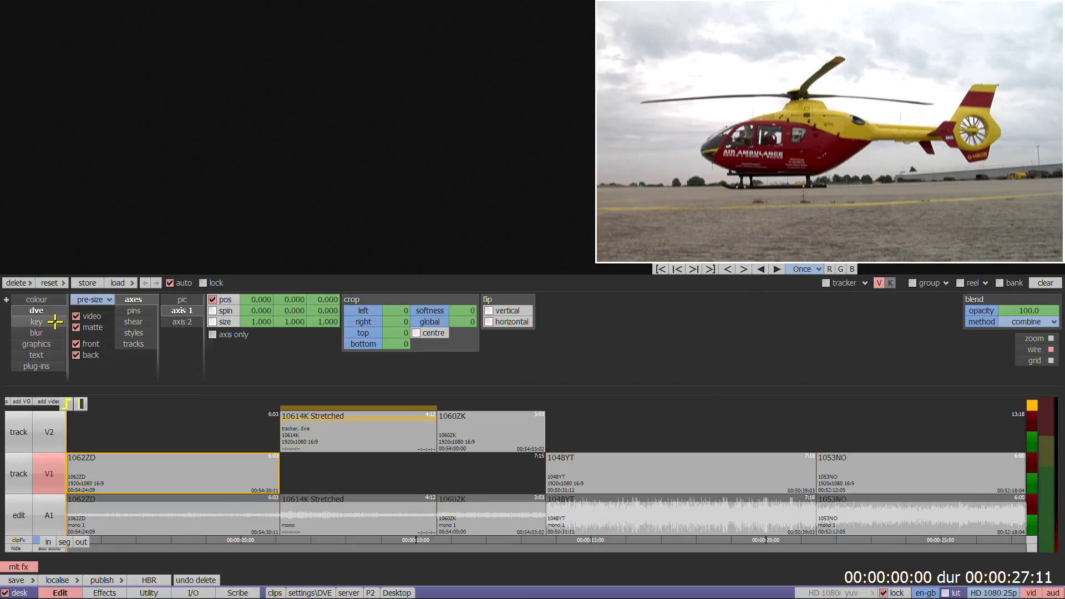
pyautogui.click(54, 322)
pyautogui.click(60, 332)
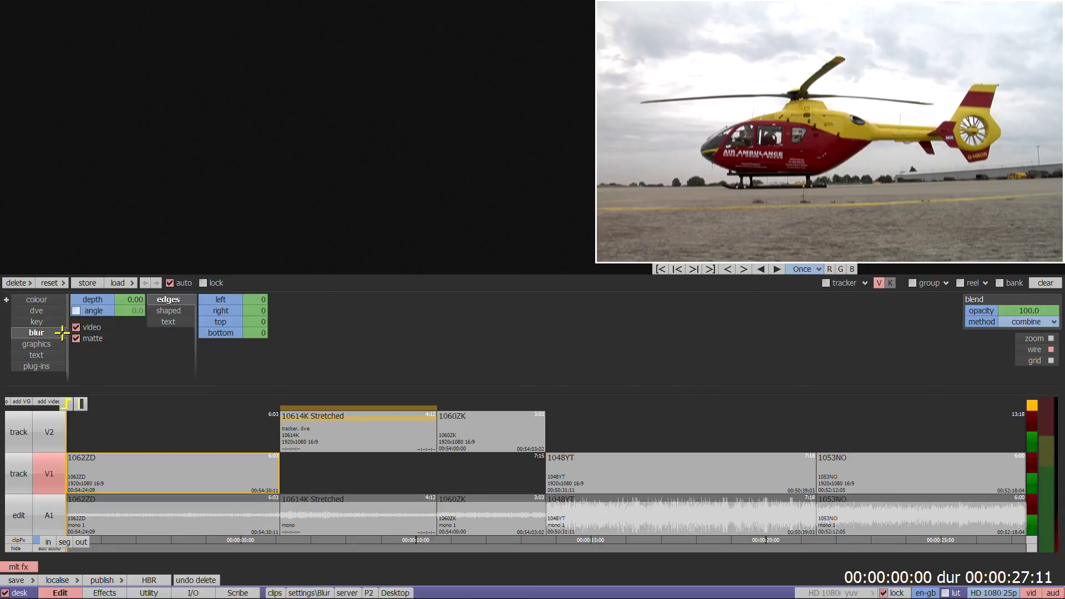
# Look at the shaped blur options, return to the edges options and blur clip 1062ZD to a depth of 78.42.
pyautogui.click(168, 311)
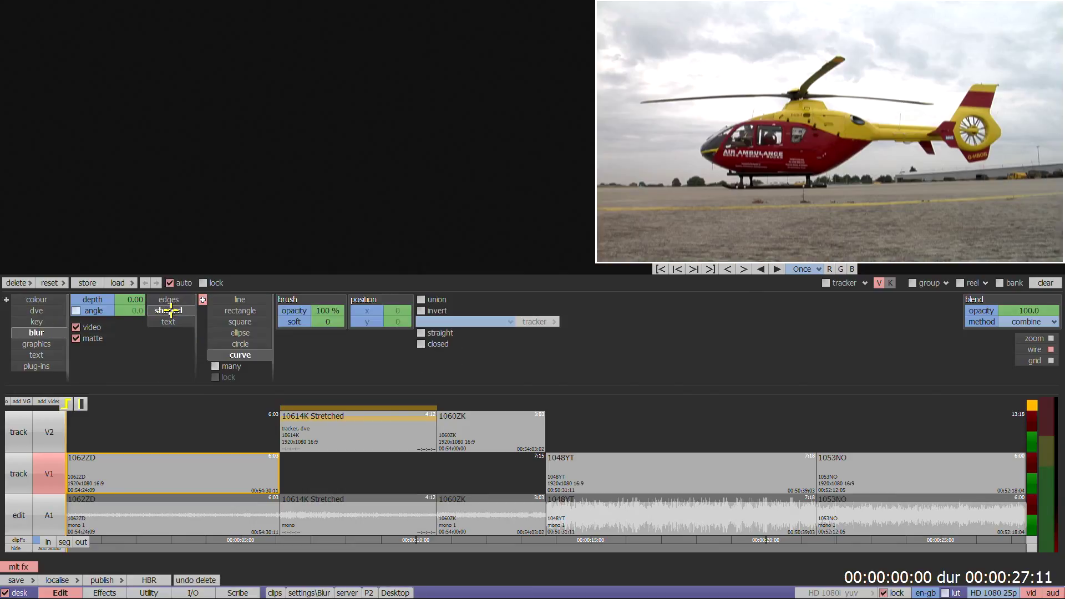
pyautogui.click(169, 300)
pyautogui.moveTo(133, 300); pyautogui.dragTo(168, 300)
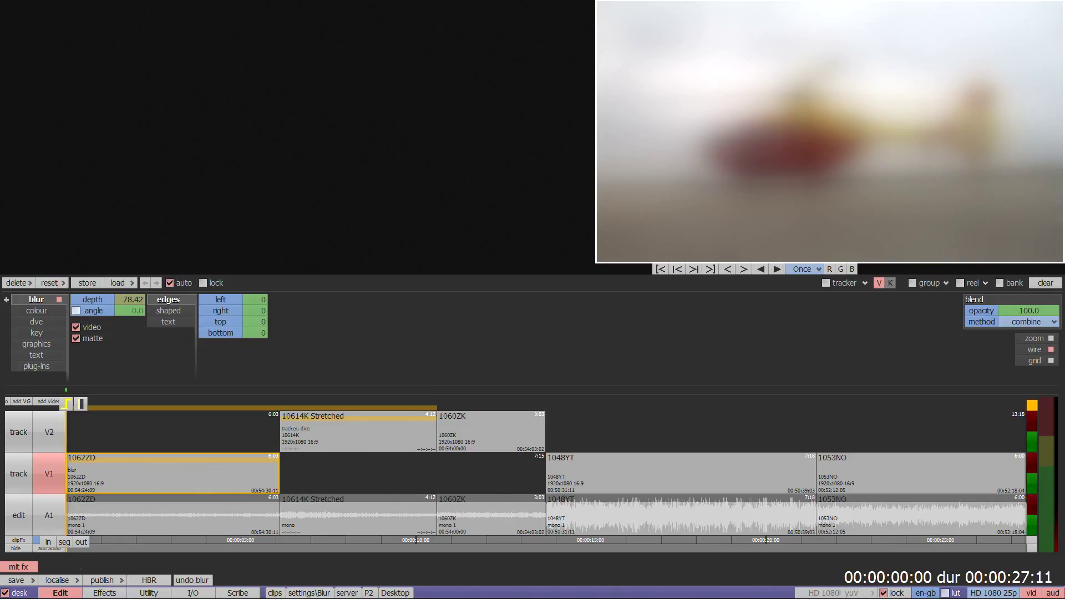
# Toggle the blur off and on to compare the picture, and delete the blur from clip 1062ZD.
pyautogui.click(59, 300)
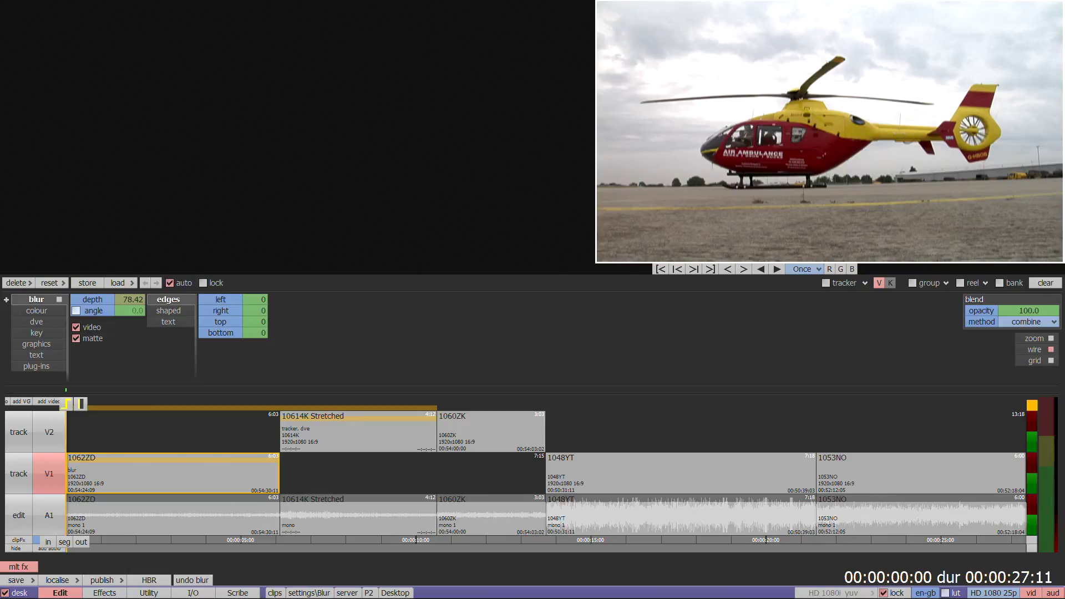
pyautogui.click(59, 299)
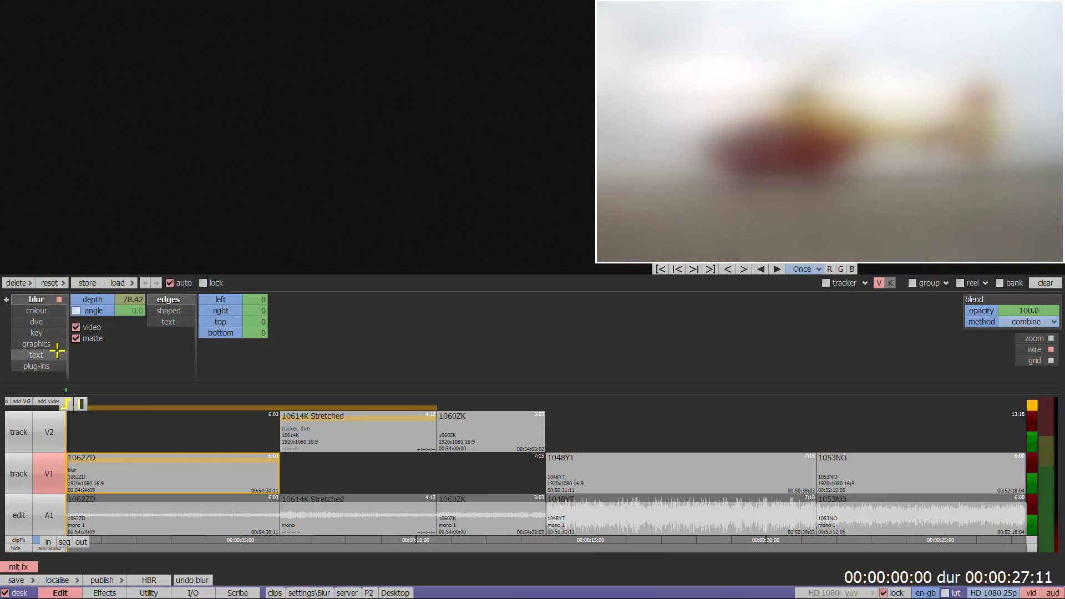
pyautogui.click(18, 283)
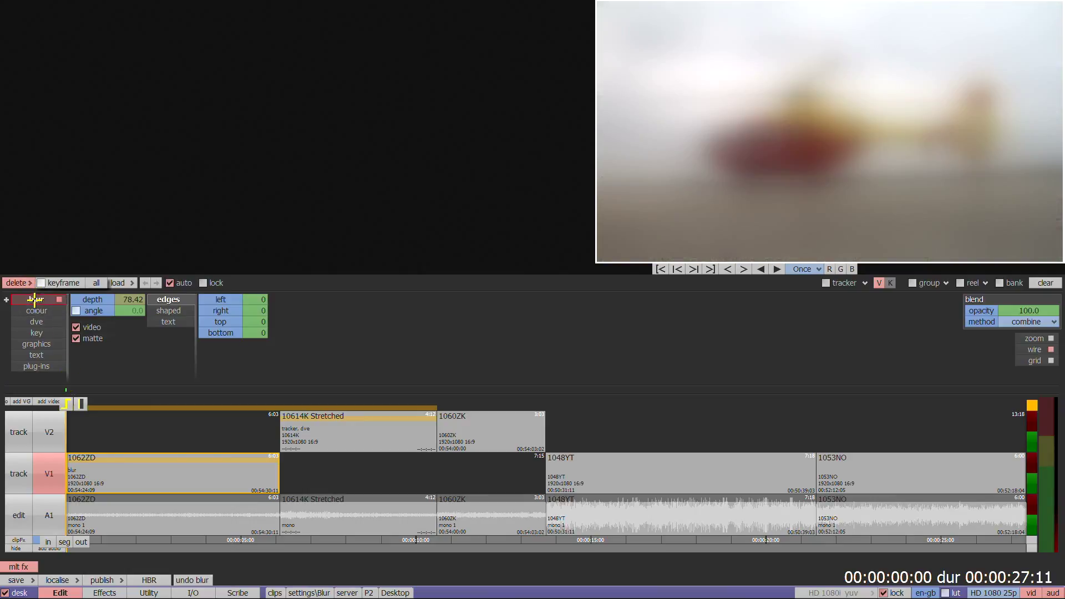
pyautogui.click(34, 300)
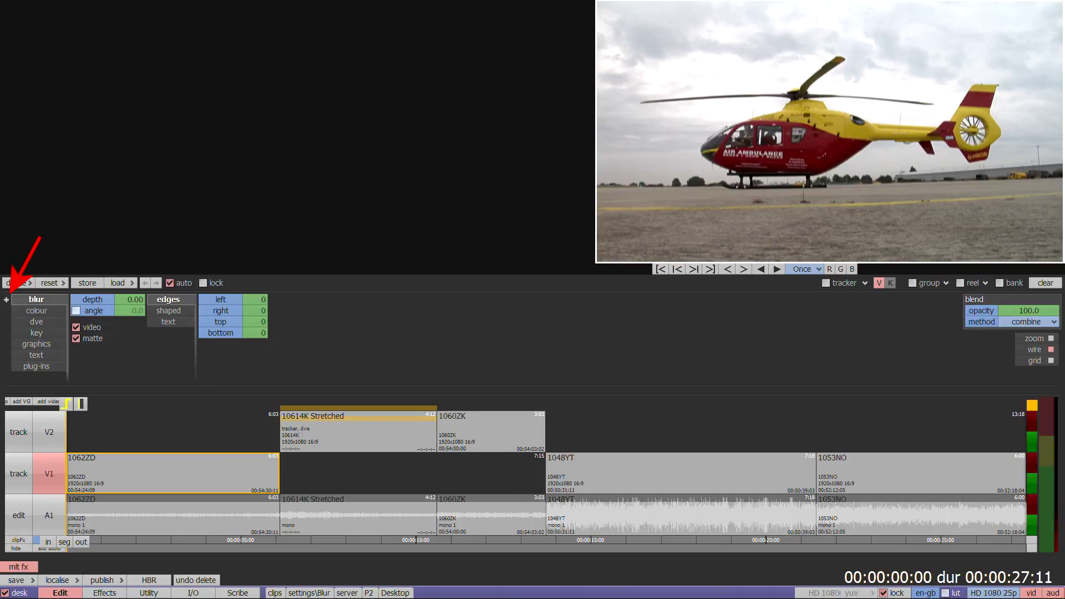
# Make V2 the active track and park the playhead on clip 10614K Stretched at about 00:00:06:22.
pyautogui.click(57, 475)
pyautogui.click(62, 434)
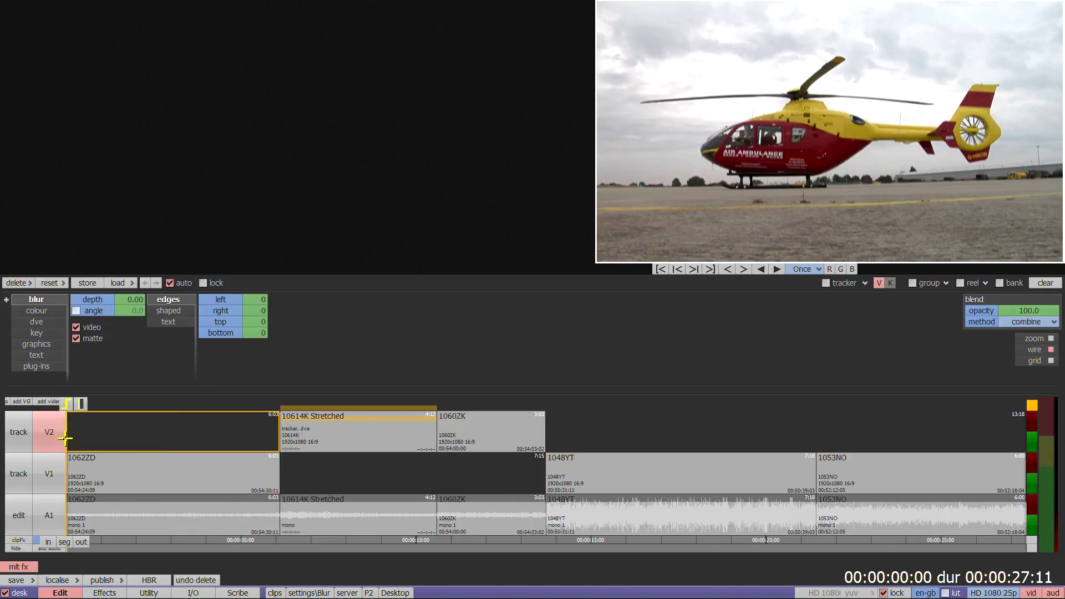
pyautogui.click(307, 485)
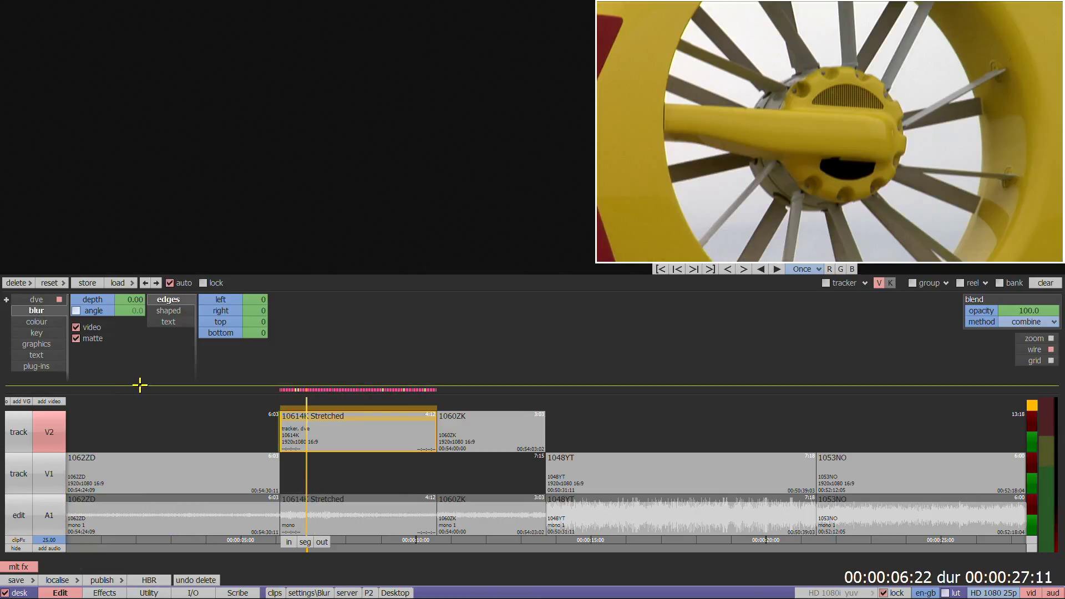
# Inspect clip 10614K Stretched in a magnified timeline, restore the full timeline, and switch the desk off and back on.
pyautogui.moveTo(139, 385); pyautogui.dragTo(143, 226)
pyautogui.moveTo(468, 566); pyautogui.dragTo(238, 381)
pyautogui.moveTo(166, 224); pyautogui.dragTo(178, 415)
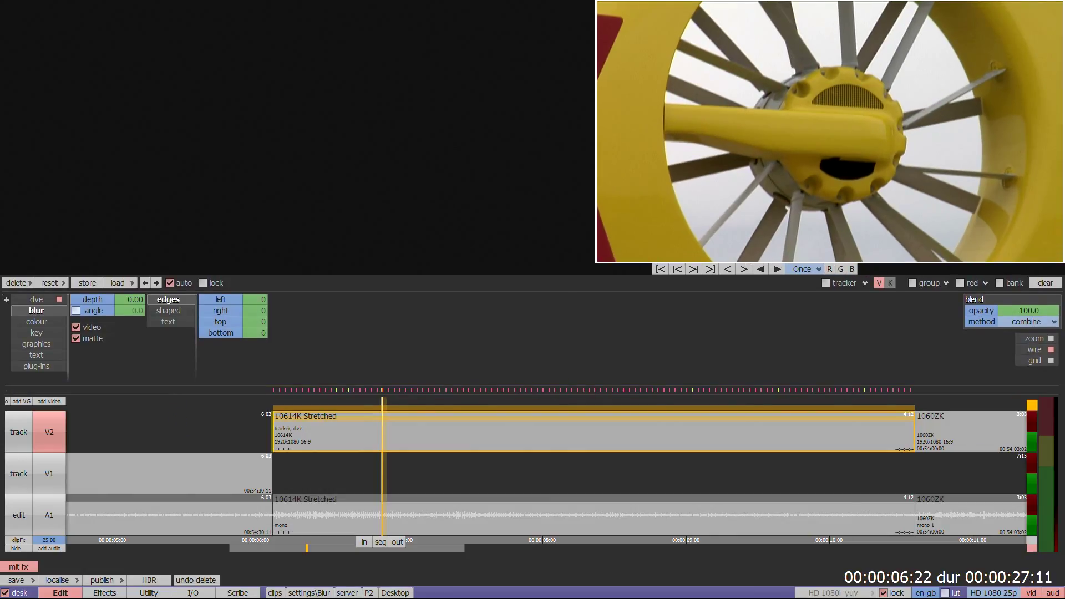
pyautogui.click(344, 574)
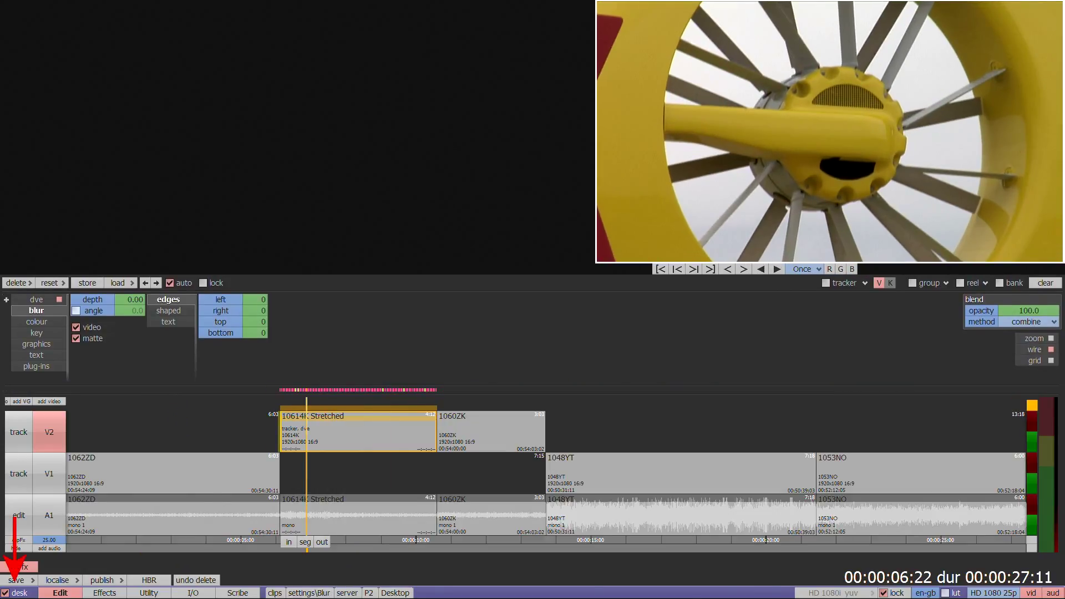
pyautogui.click(21, 592)
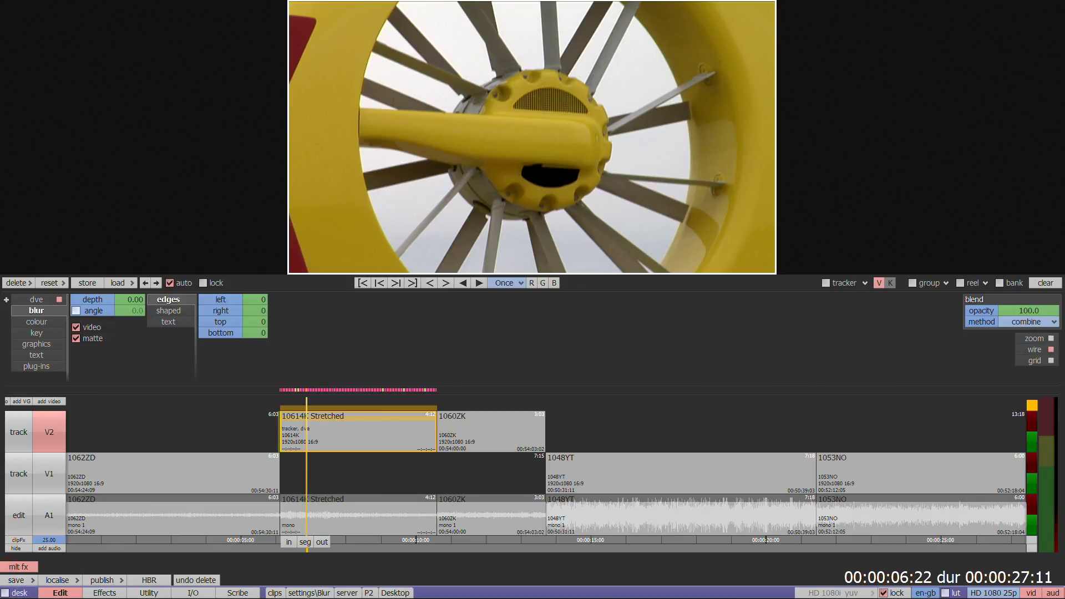
pyautogui.click(20, 592)
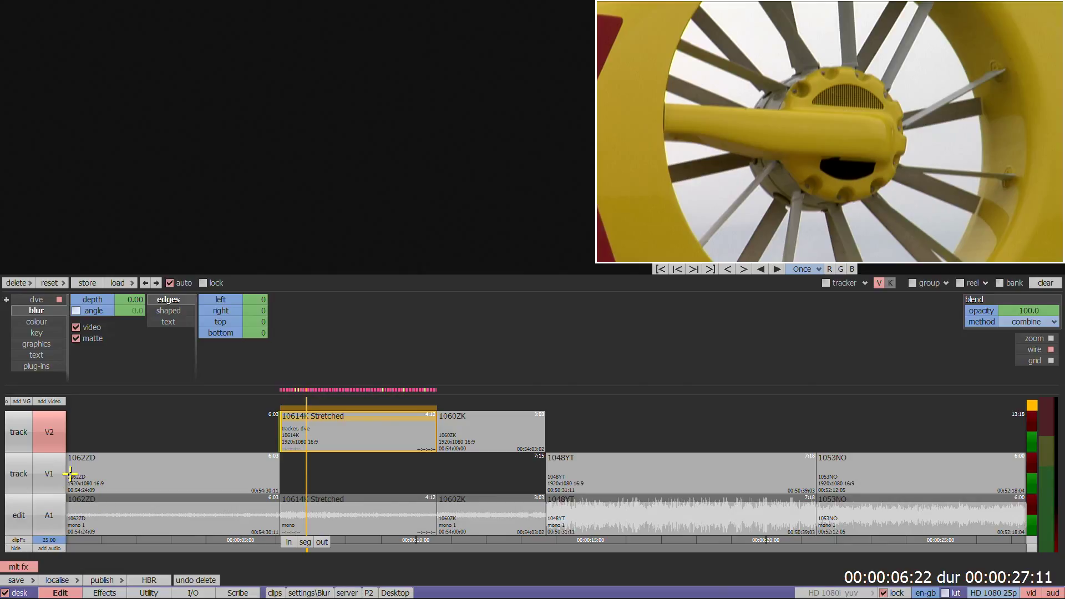
# Alternate the active track between V1 and V2, viewing clips 1062ZD and 10614K Stretched, and finish on 1062ZD.
pyautogui.click(53, 470)
pyautogui.click(106, 483)
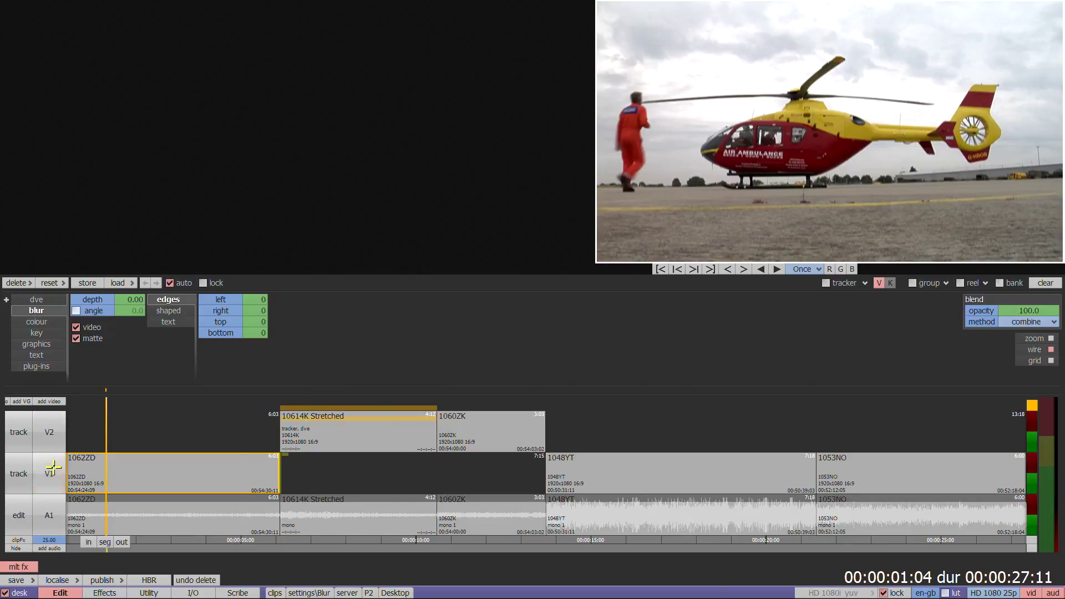
pyautogui.click(48, 432)
pyautogui.click(136, 421)
pyautogui.click(293, 430)
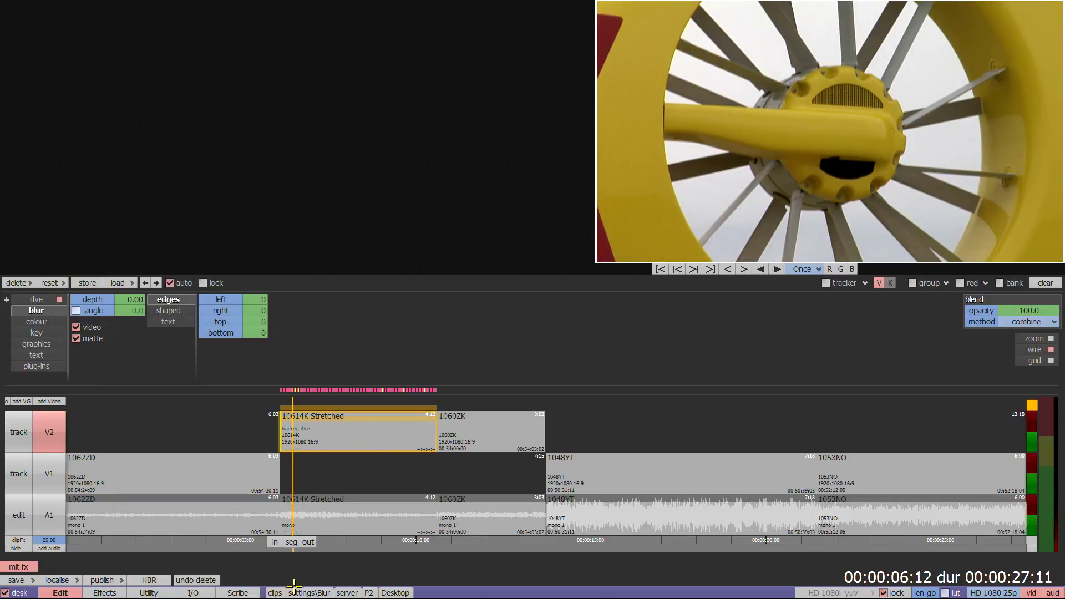
pyautogui.click(50, 470)
pyautogui.click(128, 479)
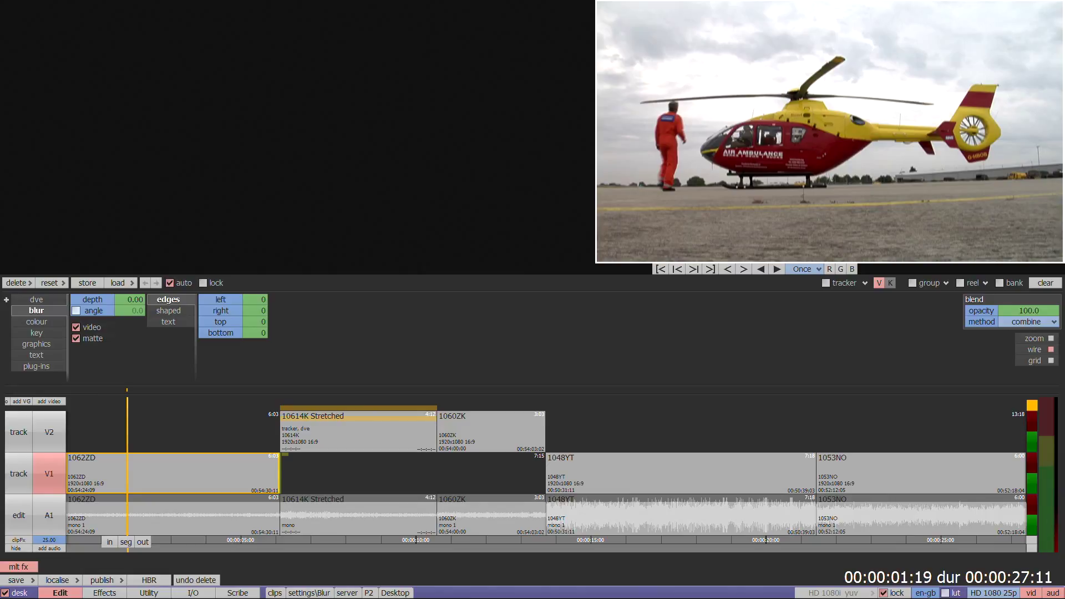
# Return to the start of the edit, and toggle the V1 whole-track effect and the whole-edit clip effect on and off.
pyautogui.moveTo(127, 514); pyautogui.dragTo(66, 513)
pyautogui.click(18, 473)
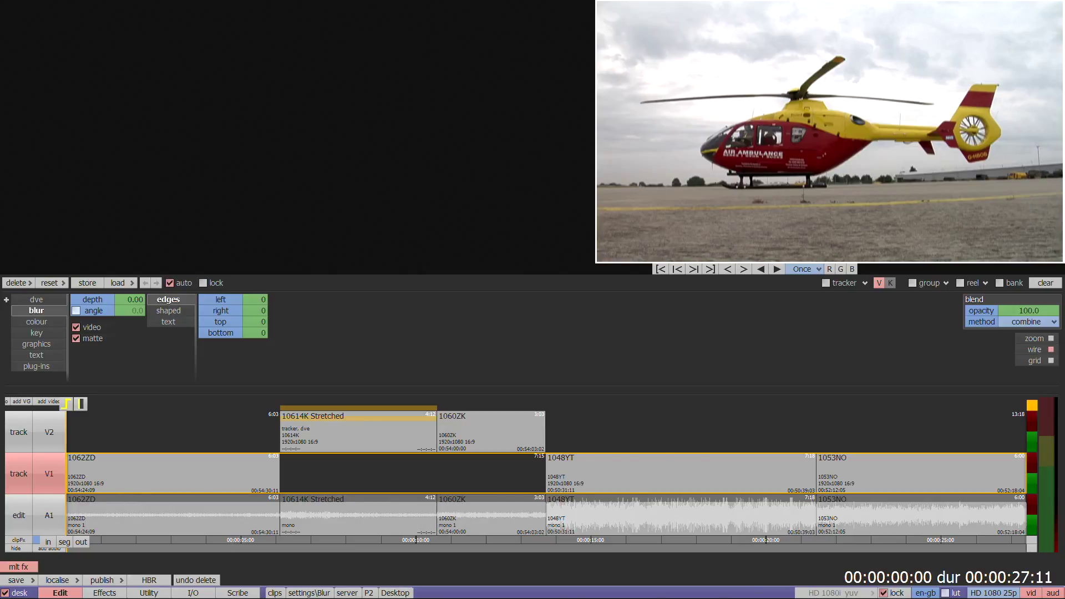
pyautogui.click(23, 474)
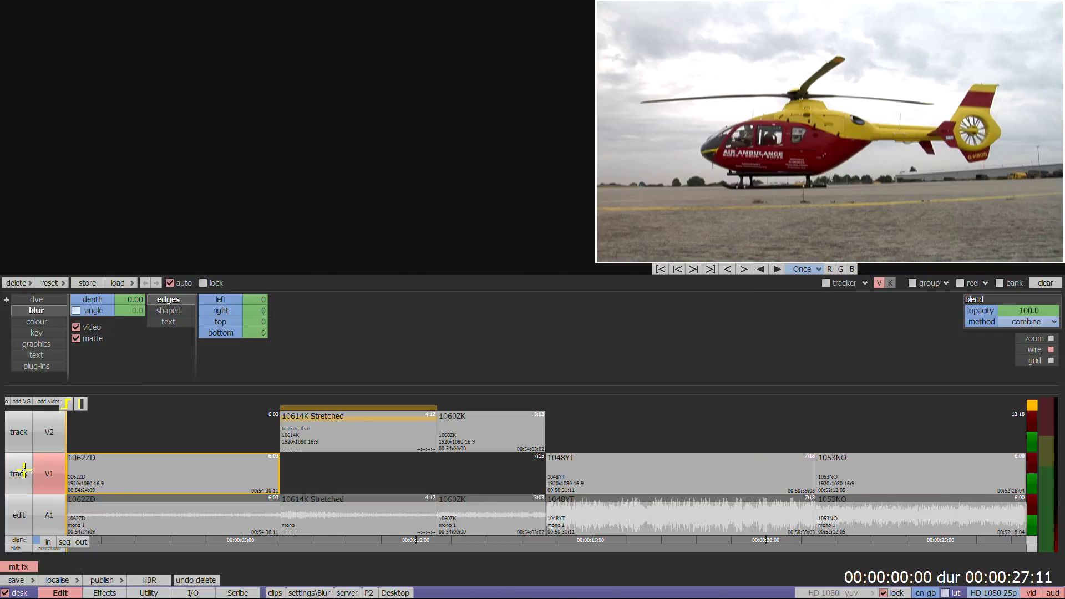
pyautogui.click(18, 539)
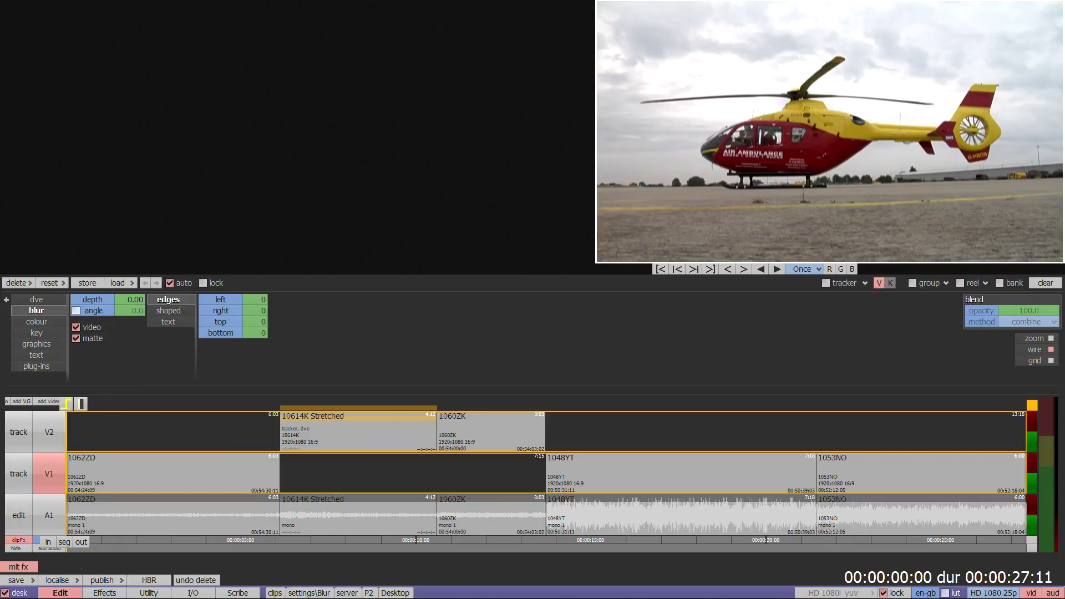
pyautogui.click(20, 540)
# Shrink the picture of clip 1062ZD to roughly three quarters of the frame with the DVE.
pyautogui.click(48, 300)
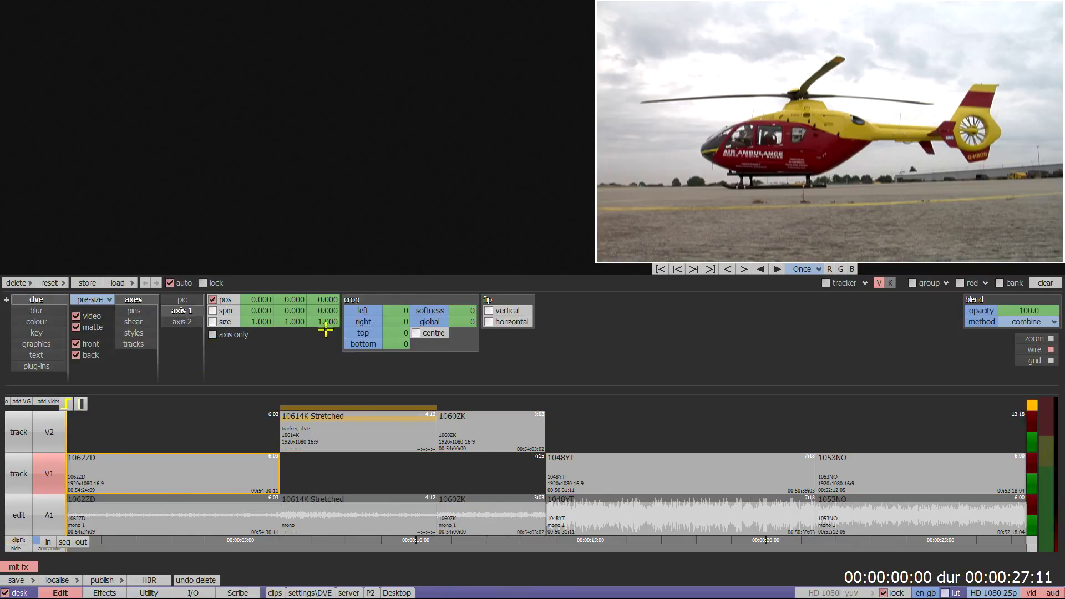
pyautogui.moveTo(325, 325); pyautogui.dragTo(382, 339)
# Apply a colour effect to the whole V1 track with the saturation set to 0.
pyautogui.click(19, 461)
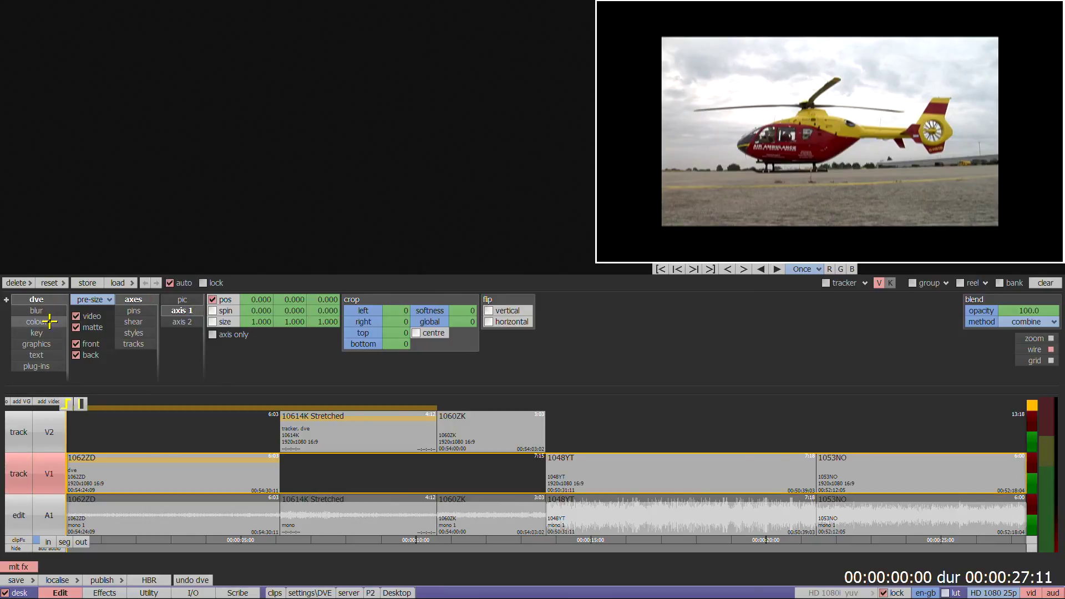
pyautogui.click(36, 322)
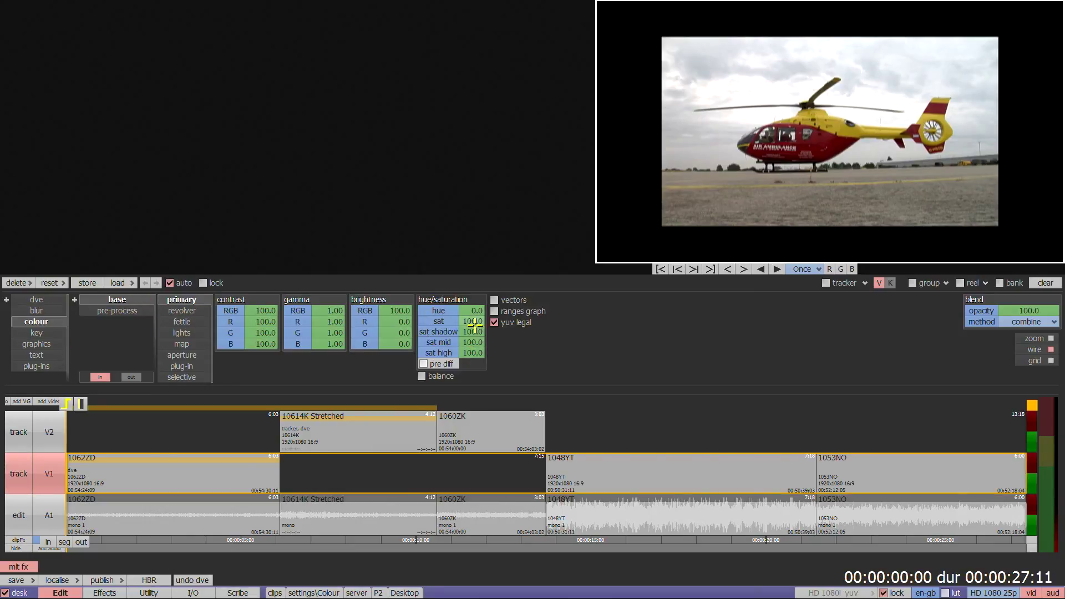
pyautogui.moveTo(471, 322)
pyautogui.mouseDown()
pyautogui.moveTo(506, 322)
pyautogui.moveTo(428, 309)
pyautogui.moveTo(439, 338)
pyautogui.mouseUp()
# Check the track's colour effect at several points across the V1 clips and return to the start of the edit.
pyautogui.click(641, 473)
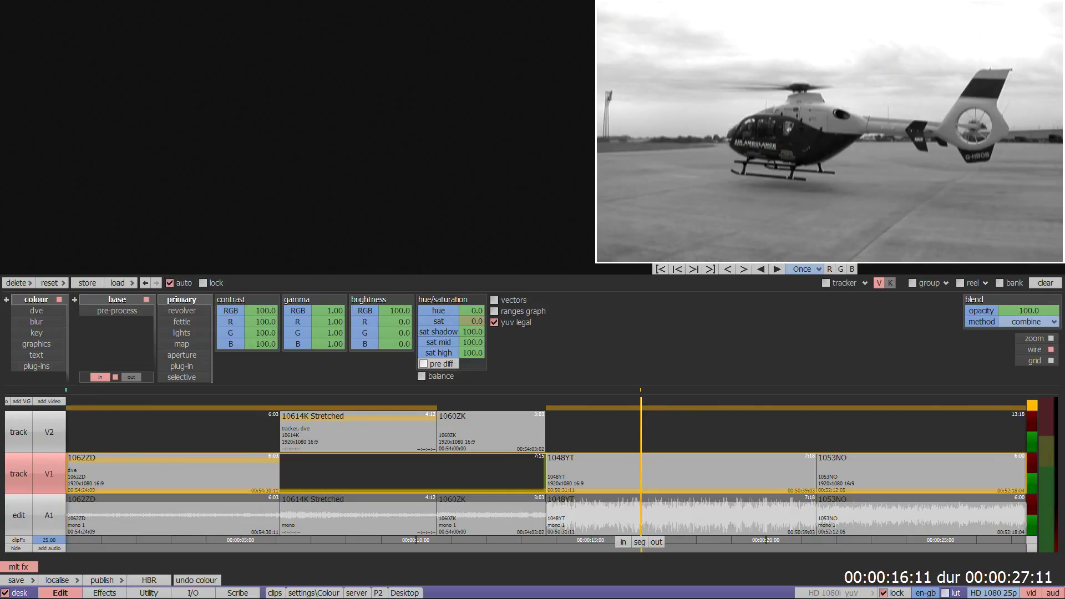
pyautogui.click(890, 478)
pyautogui.click(605, 473)
pyautogui.click(441, 491)
pyautogui.click(342, 493)
pyautogui.click(206, 495)
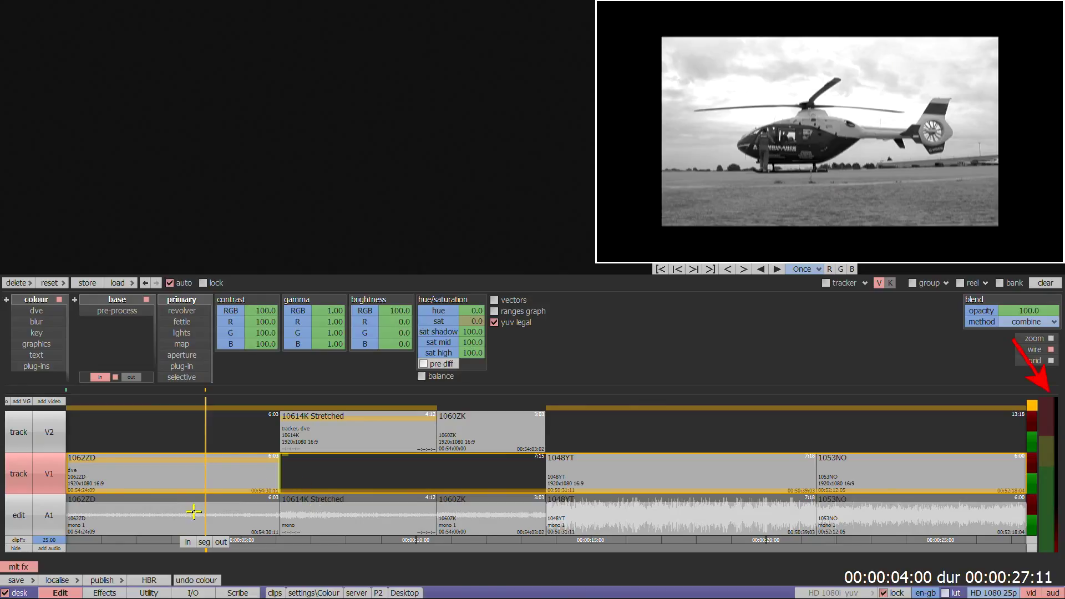
pyautogui.click(145, 502)
pyautogui.press('Home')
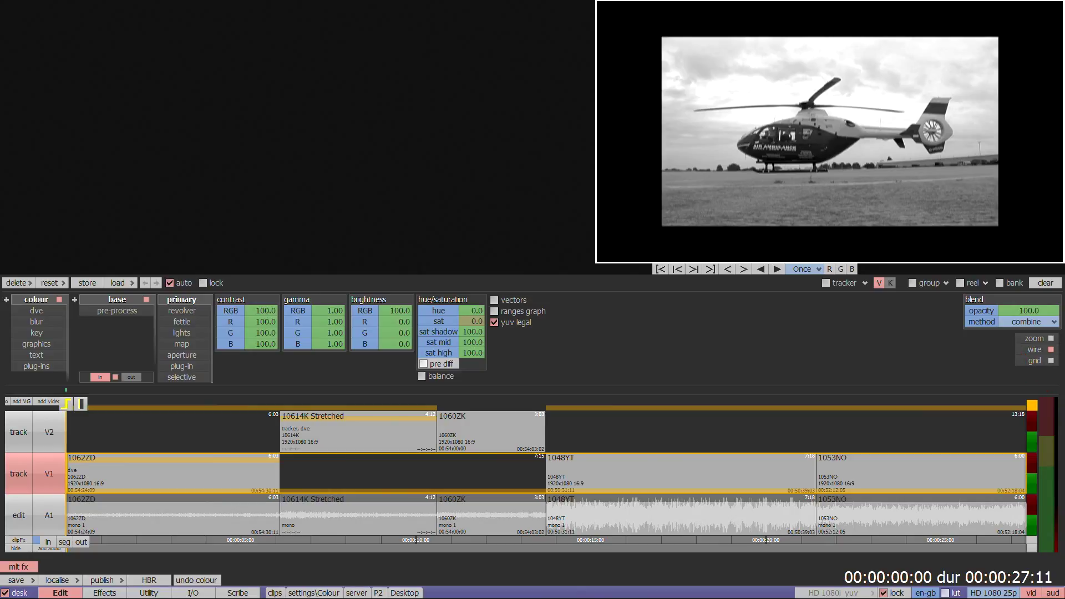
# Delete the colour effect from the whole V1 track and the DVE from clip 1062ZD.
pyautogui.click(24, 299)
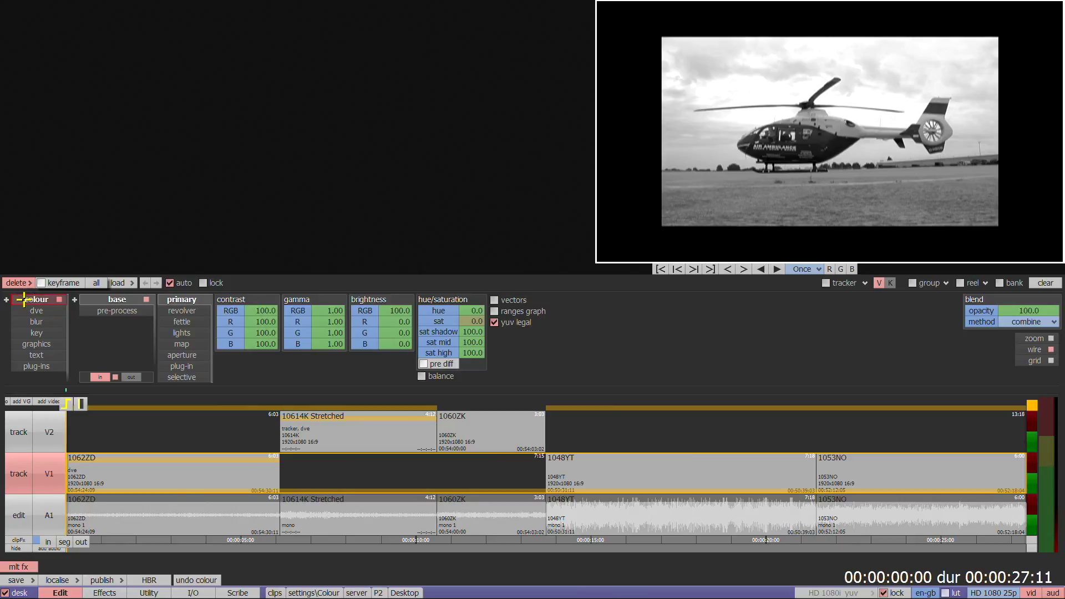
pyautogui.click(24, 299)
pyautogui.click(25, 472)
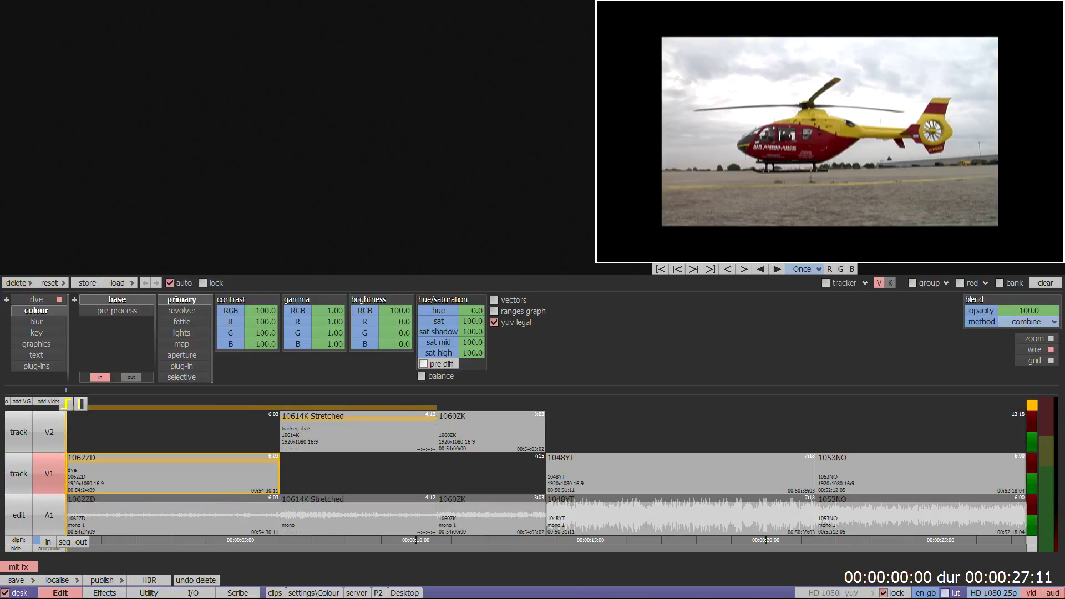
pyautogui.click(20, 284)
pyautogui.click(29, 299)
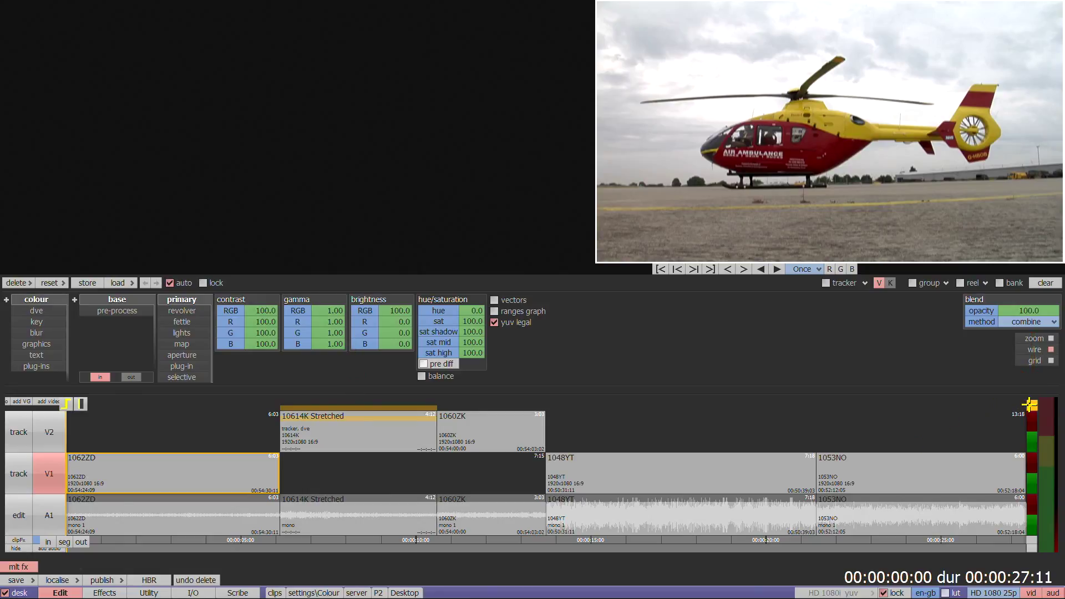
# Cycle the timeline's processing indicator from orange through purple to grey, hiding the bar above the clips.
pyautogui.click(1033, 405)
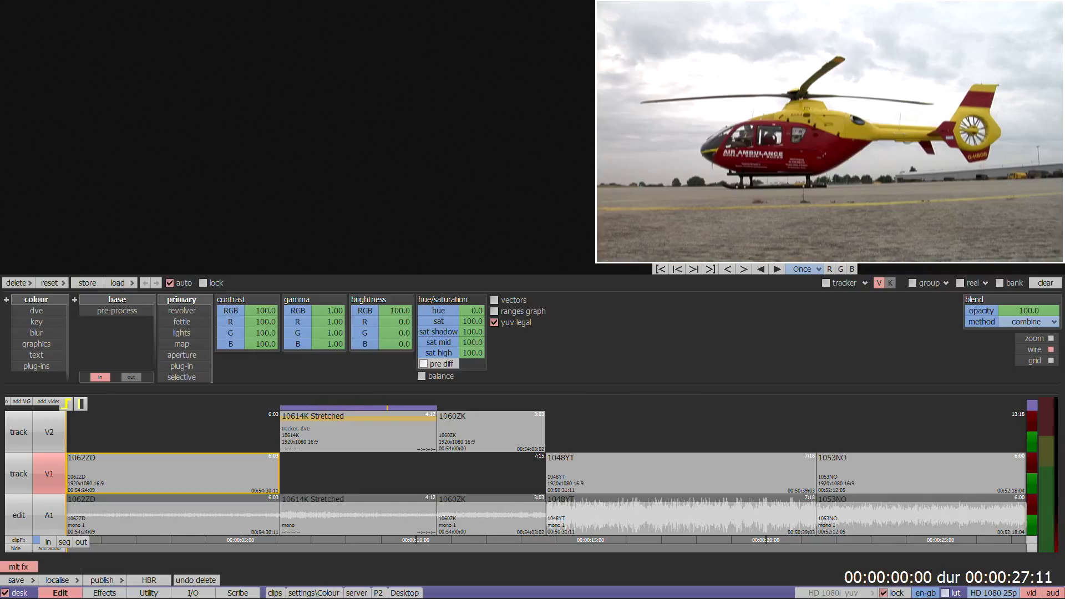
pyautogui.click(1031, 405)
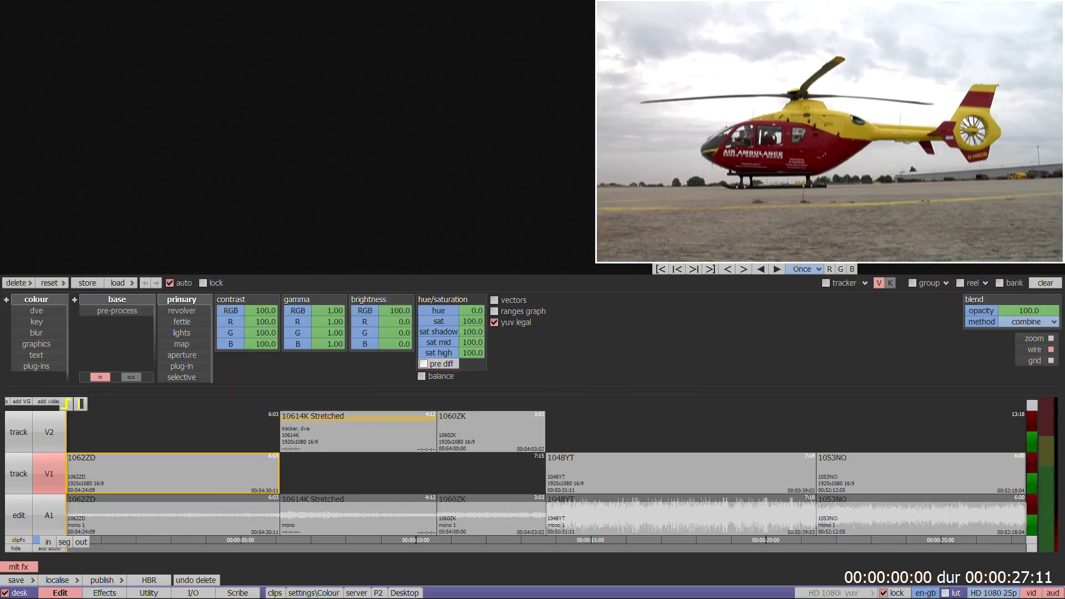